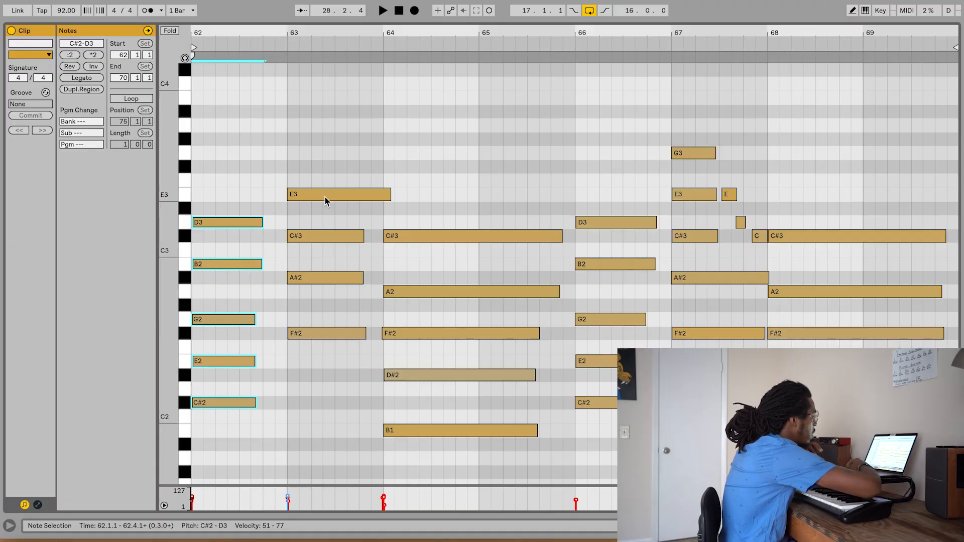
- Raise the E3 note in bar 63 a semitone to F3 and play back the altered chord
left_click(324, 197)
left_click_drag(325, 197, 325, 186)
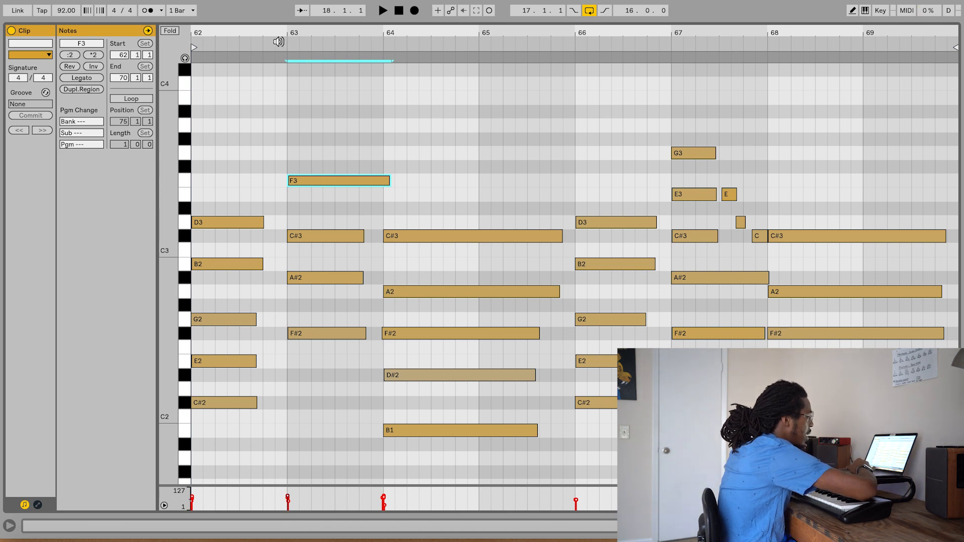
left_click(278, 42)
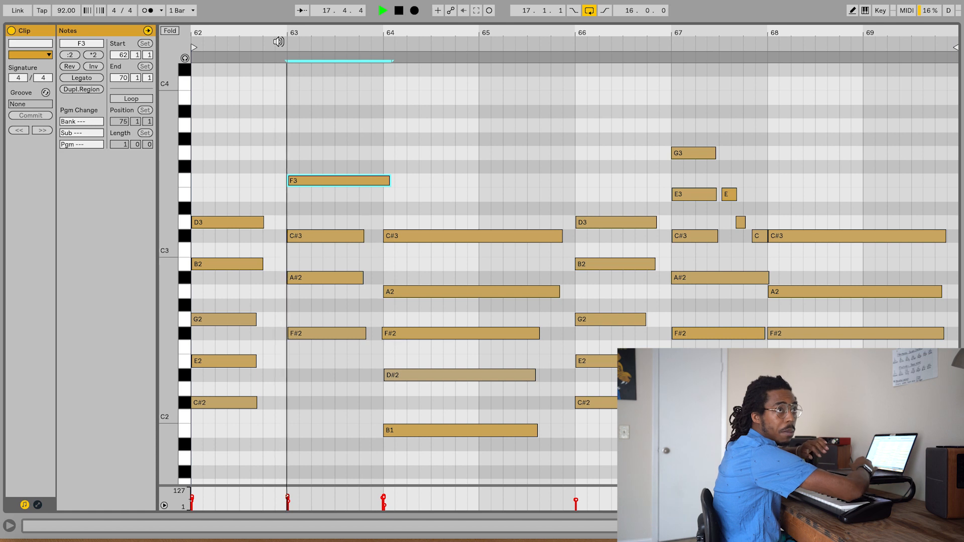
key("space")
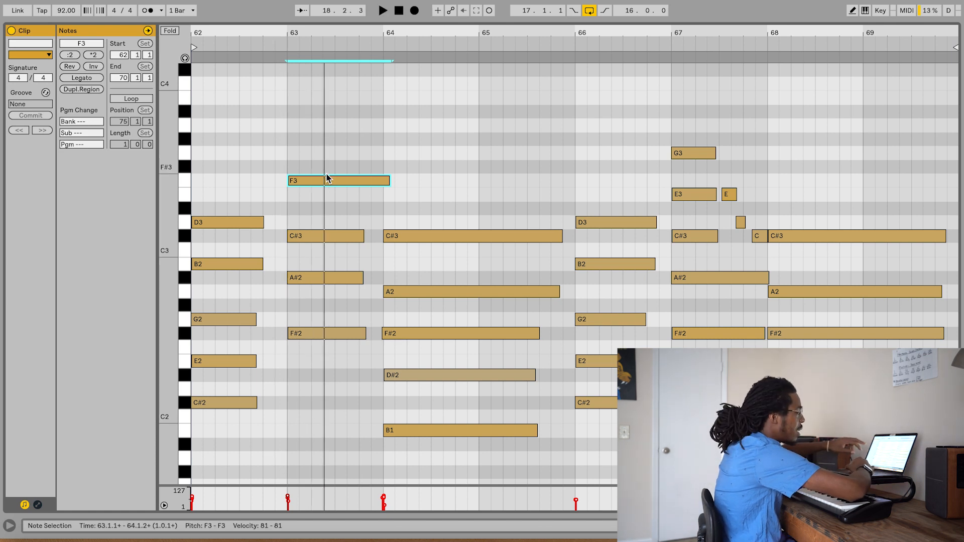
- Lower the bar 63 top note back to E3 and play back the chord
key("Down")
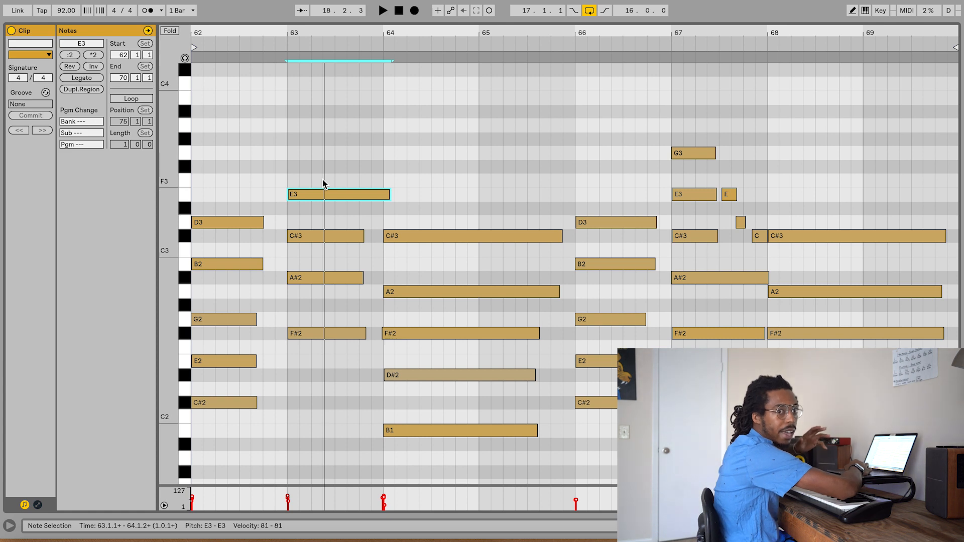
key("space")
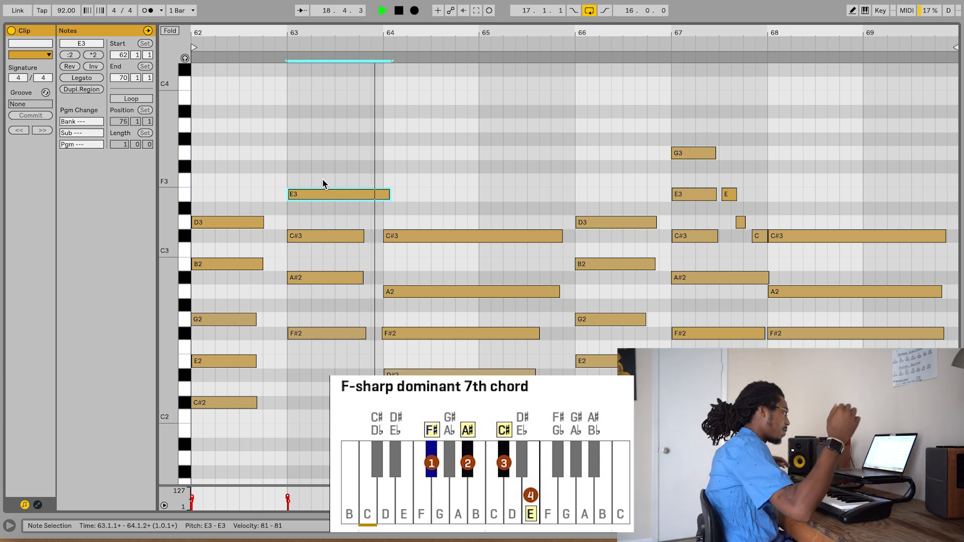
key("space")
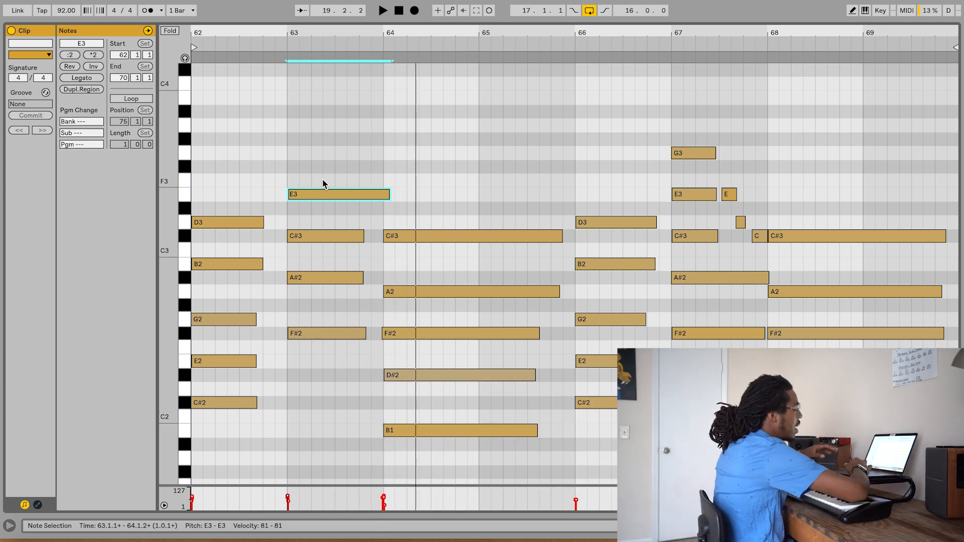
- Enable EQ Eight on the Piano V2 track 1 and set its low-cut band frequency to 215 Hz during playback
left_click_drag(334, 20, 369, 331)
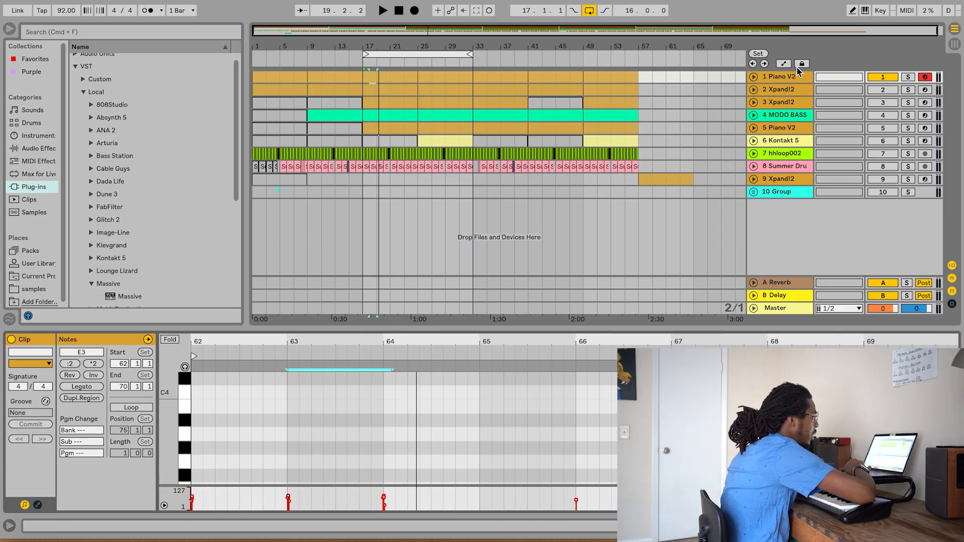
left_click(782, 76)
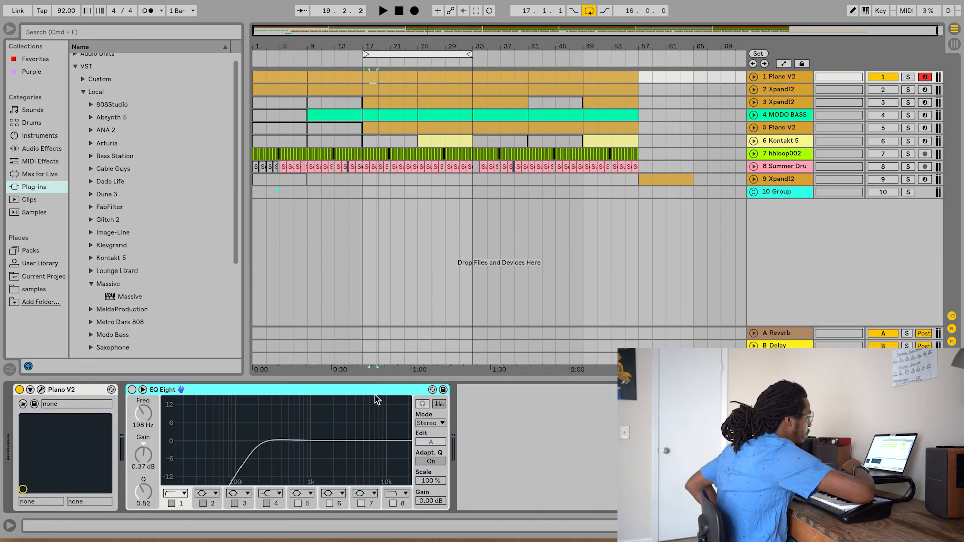
left_click(131, 391)
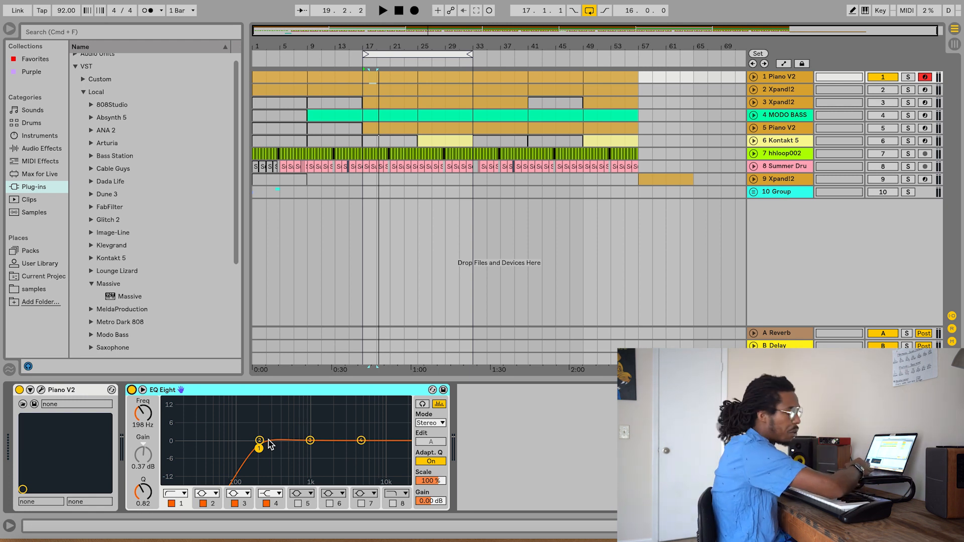
key("space")
left_click_drag(260, 449, 262, 448)
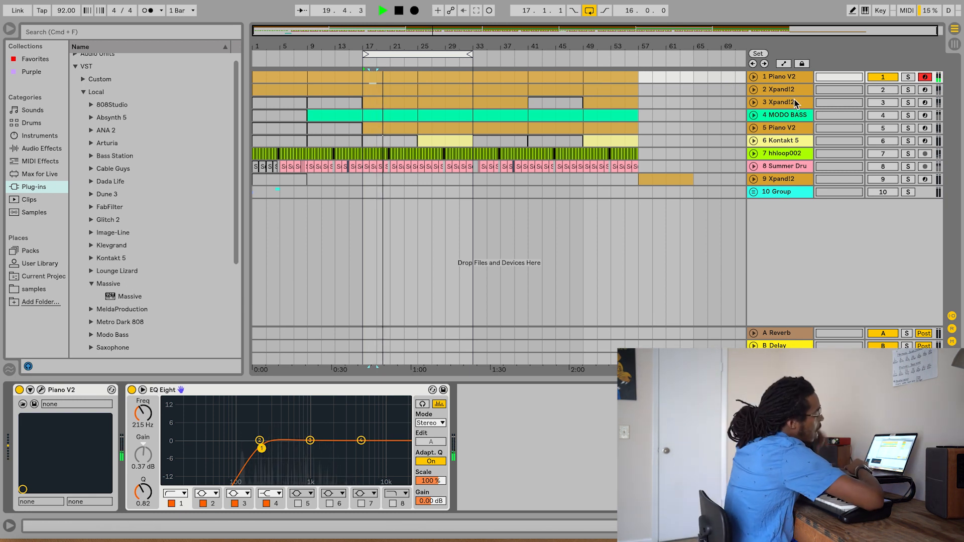
- Unfold track 2 Xpand!2, open its instrument window, and stop playback
left_click(753, 89)
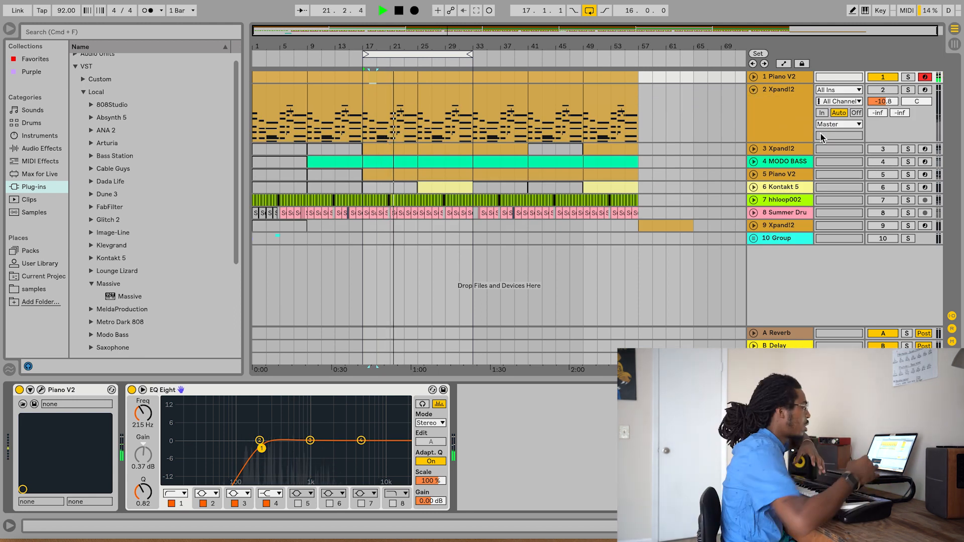
left_click(776, 109)
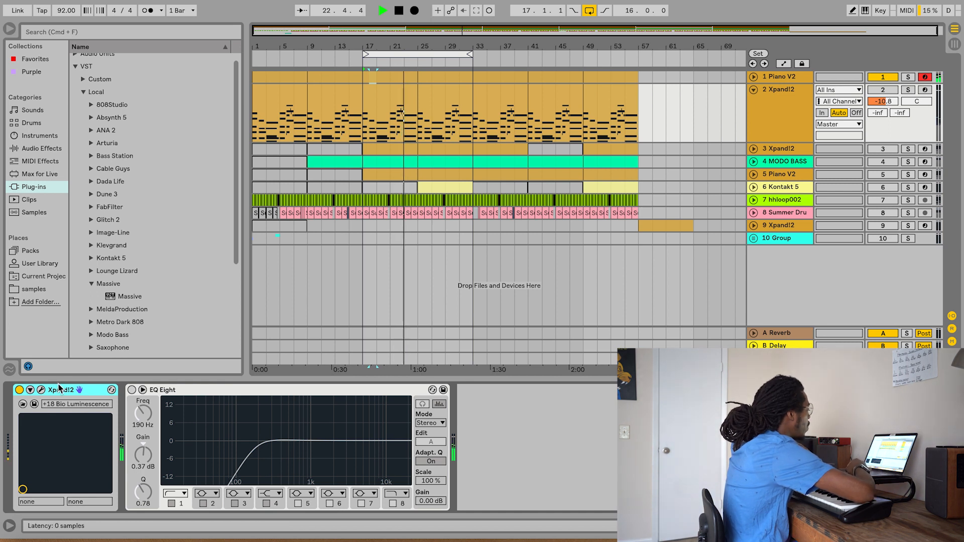
left_click(40, 391)
key("space")
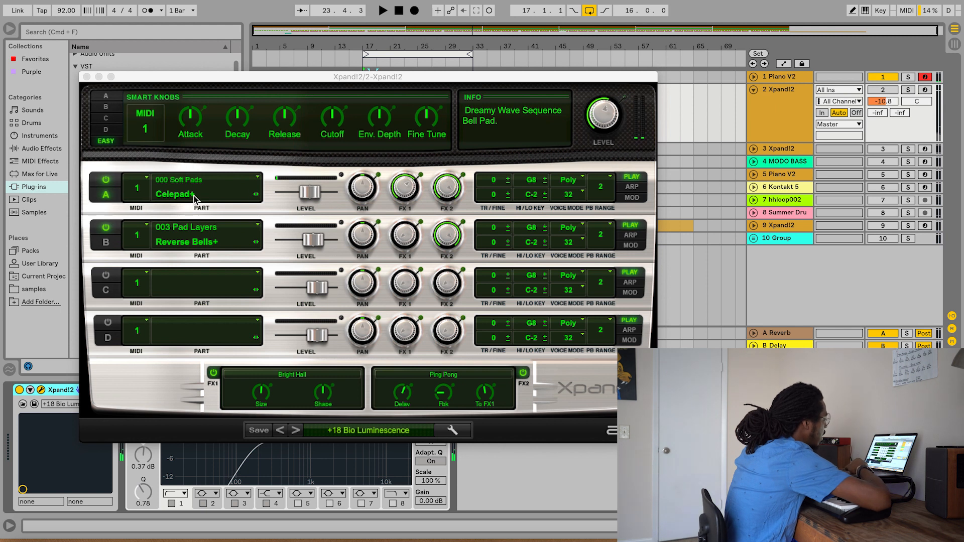
- Turn off Part B in Xpand!2 and solo track 2 to audition the Celepad+ layer alone
left_click(105, 229)
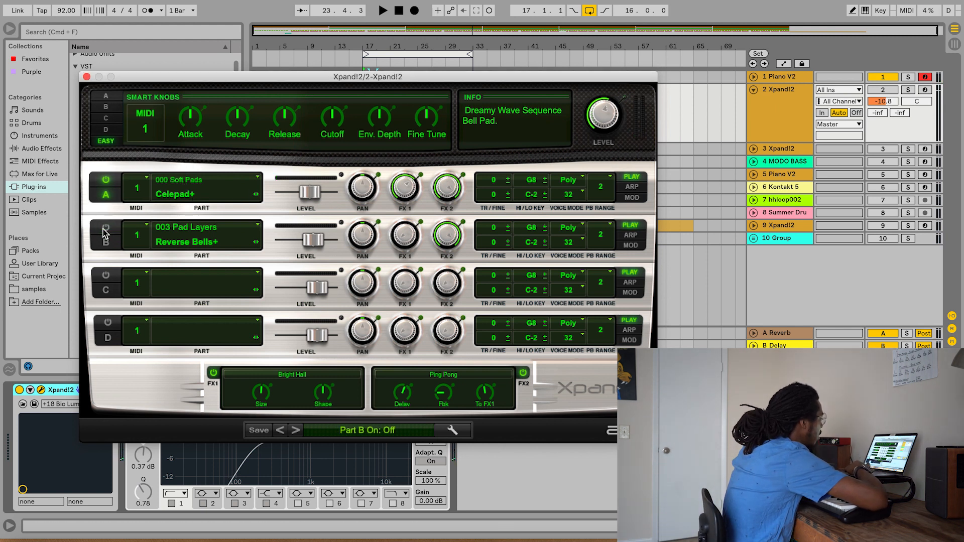
key("space")
left_click(878, 89)
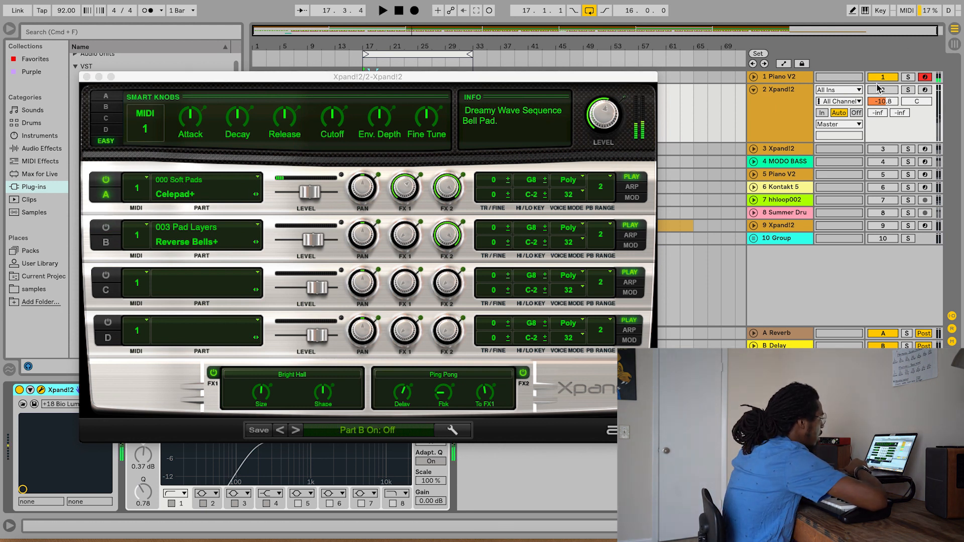
left_click(908, 90)
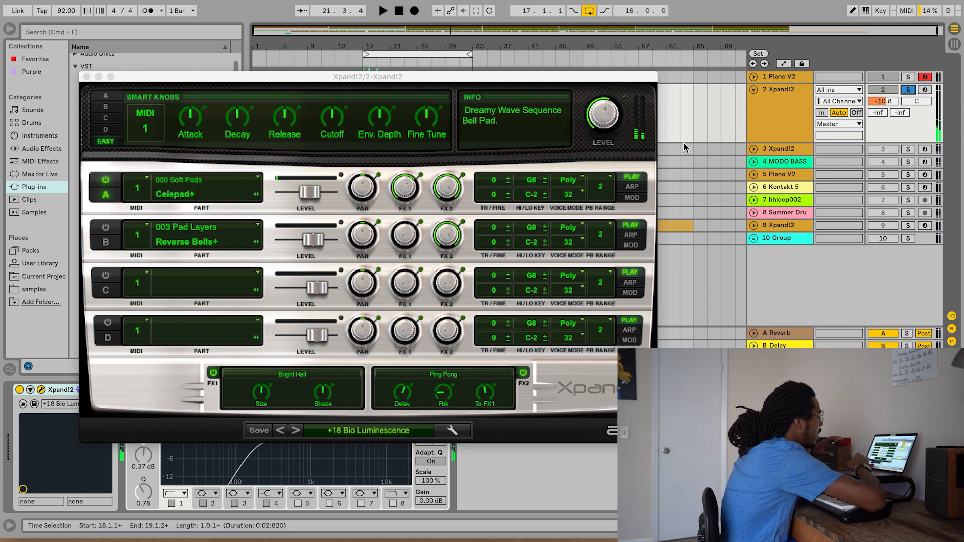
- Audition Part B, Reverse Bells+, with Part A off, and play both layers together with Part A back on
left_click(106, 181)
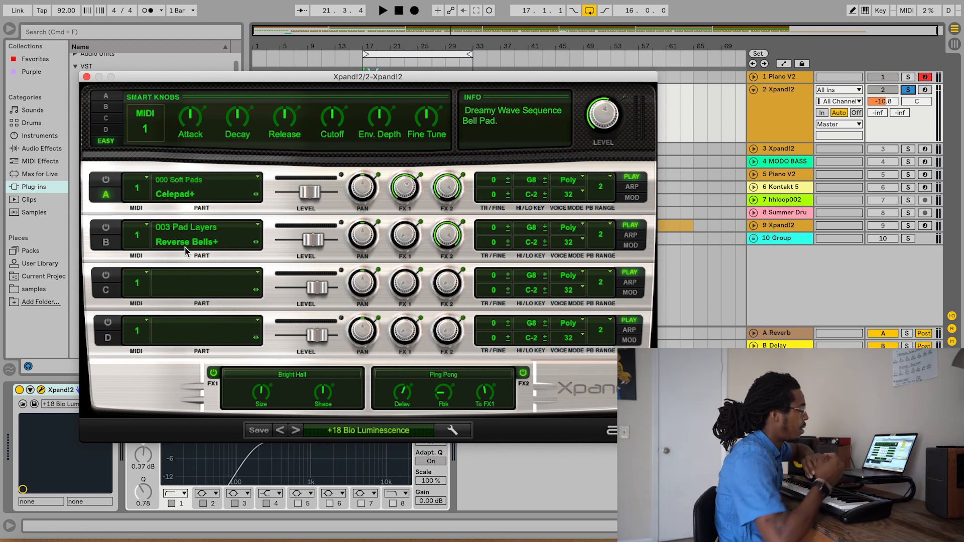
left_click(106, 229)
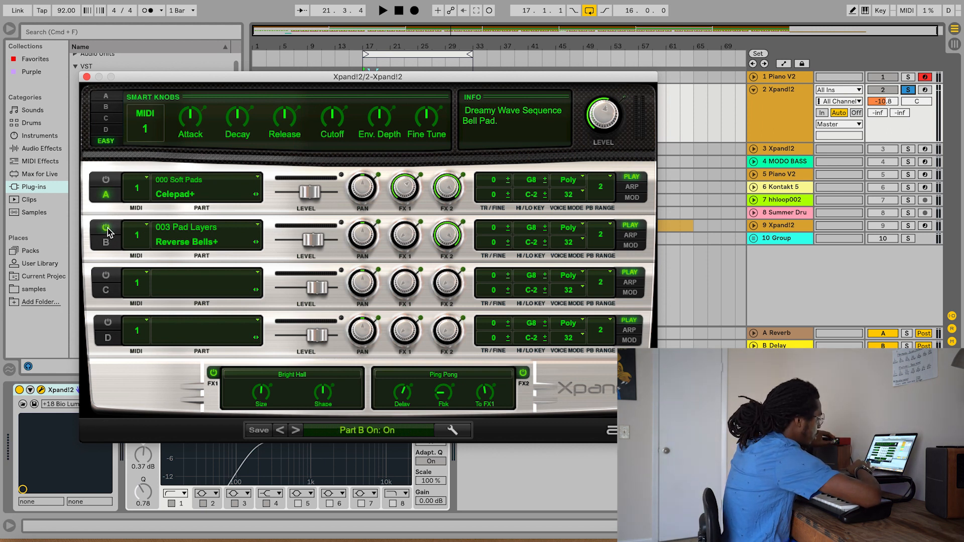
key("space")
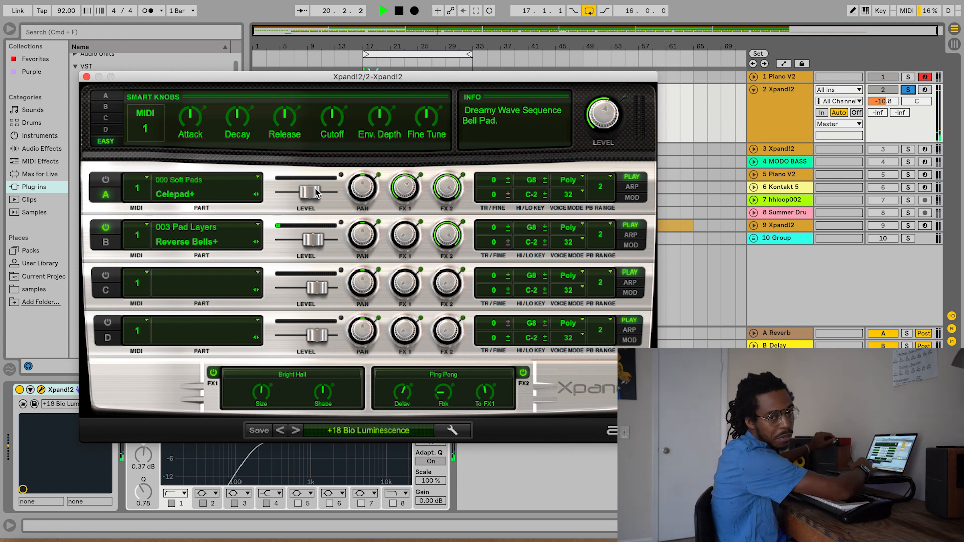
key("space")
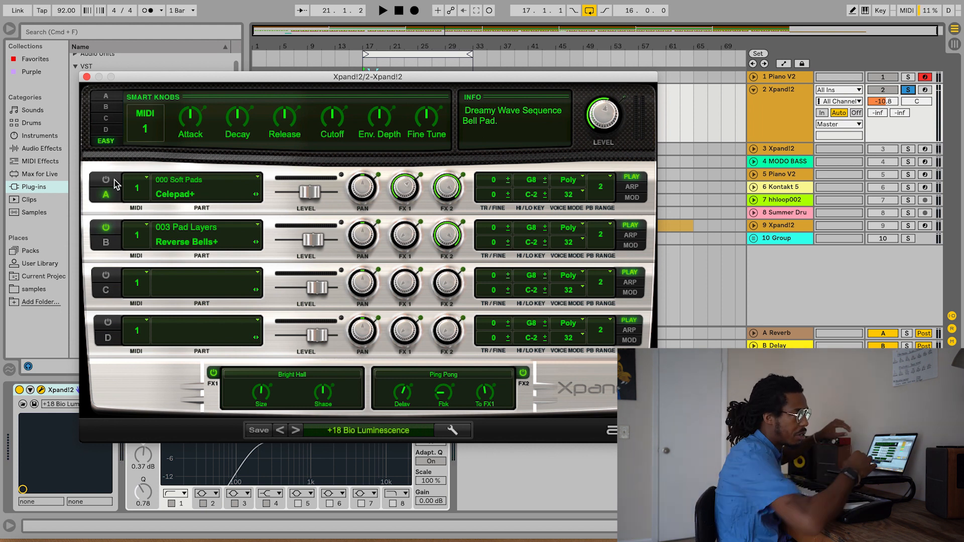
left_click(115, 181)
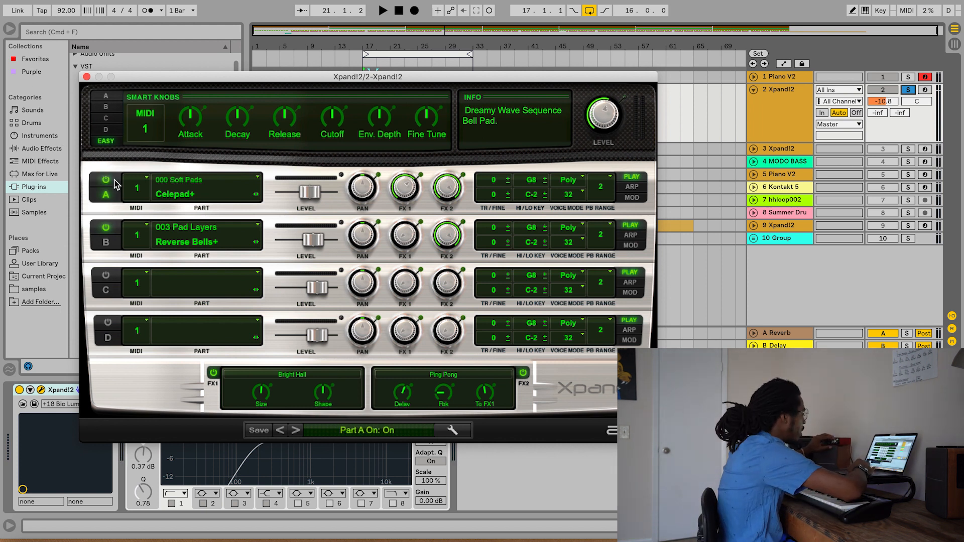
key("space")
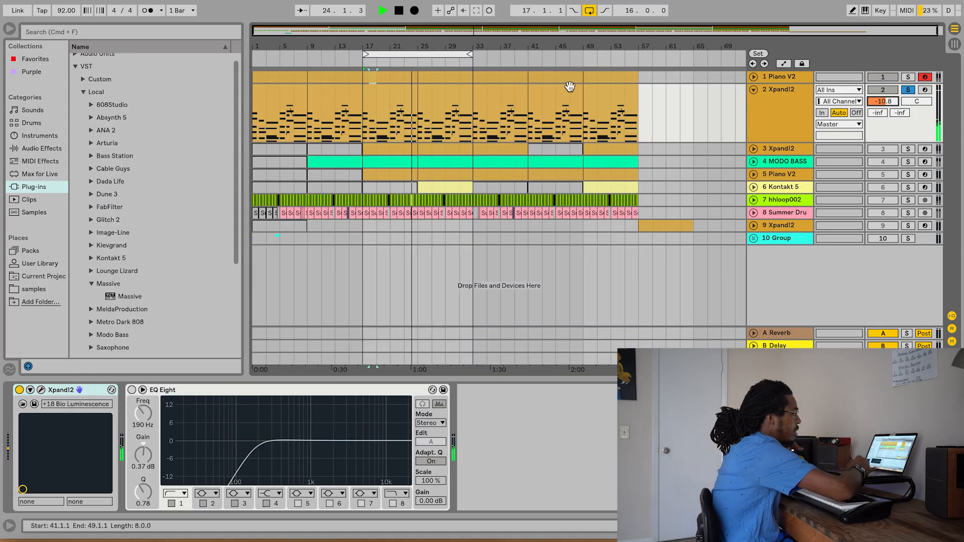
- In track 2's bar 17 clip, raise the C#2 note at bar 64 an octave to C#3 and move it back down
double_click(399, 97)
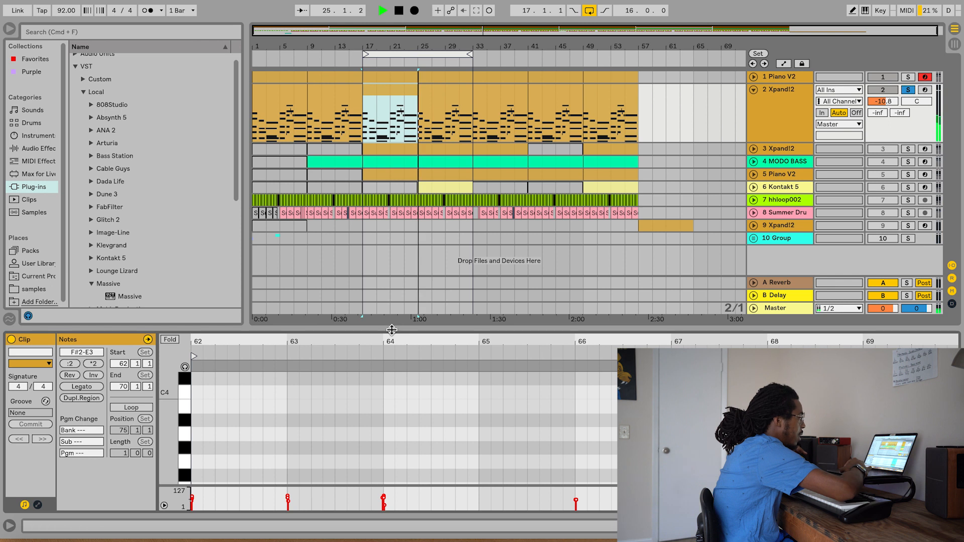
left_click_drag(395, 329, 395, 24)
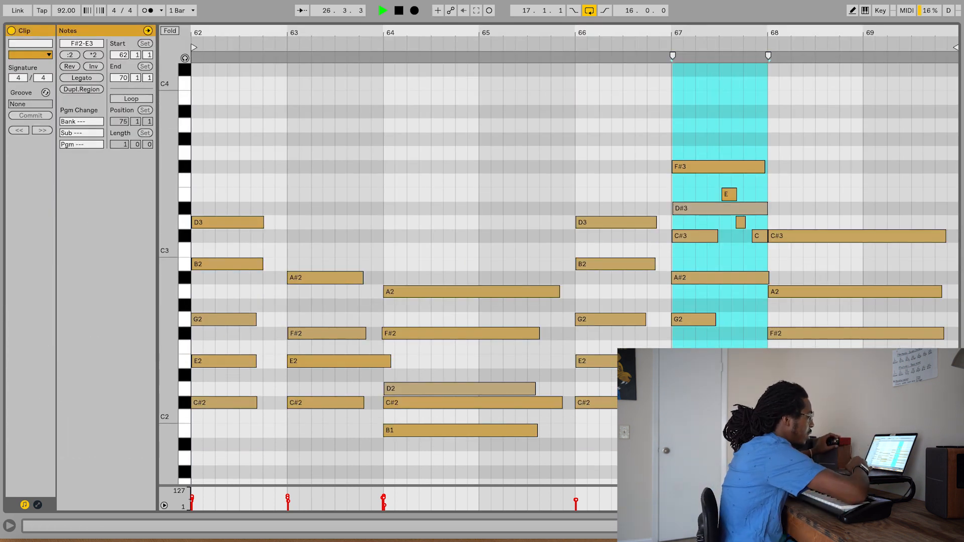
left_click(440, 393)
left_click(429, 406)
key("shift+Up")
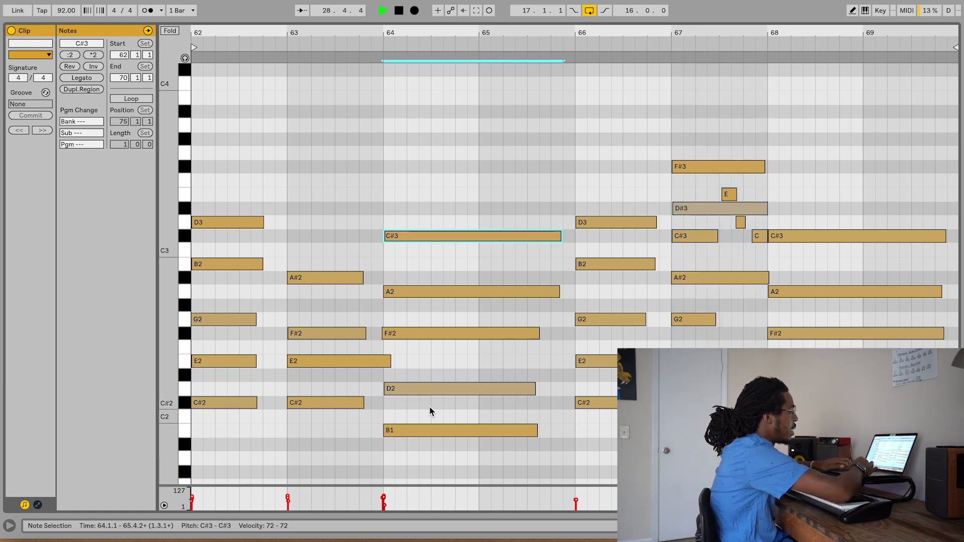
key("shift+Down")
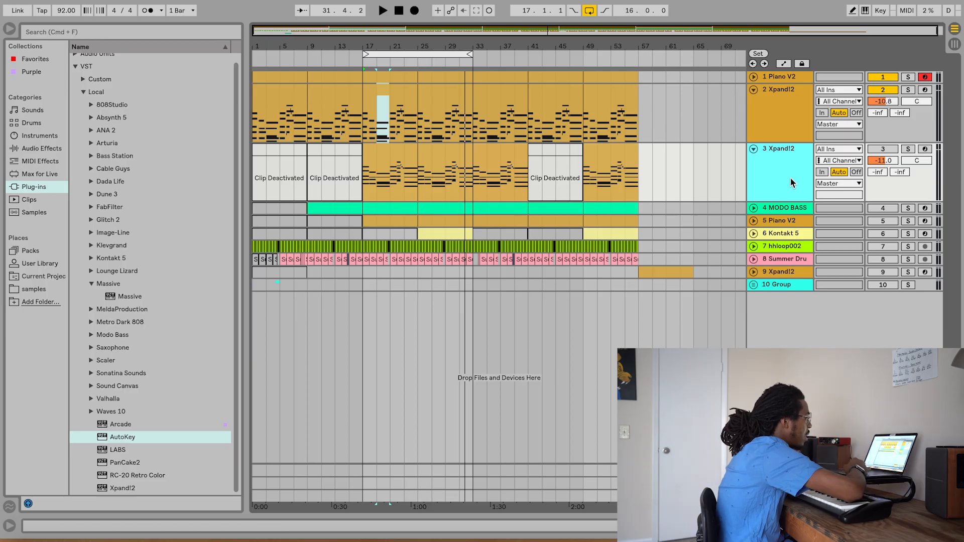
- Open the Xpand!2 instrument on track 3 to examine its layered sounds, and close its window
double_click(790, 182)
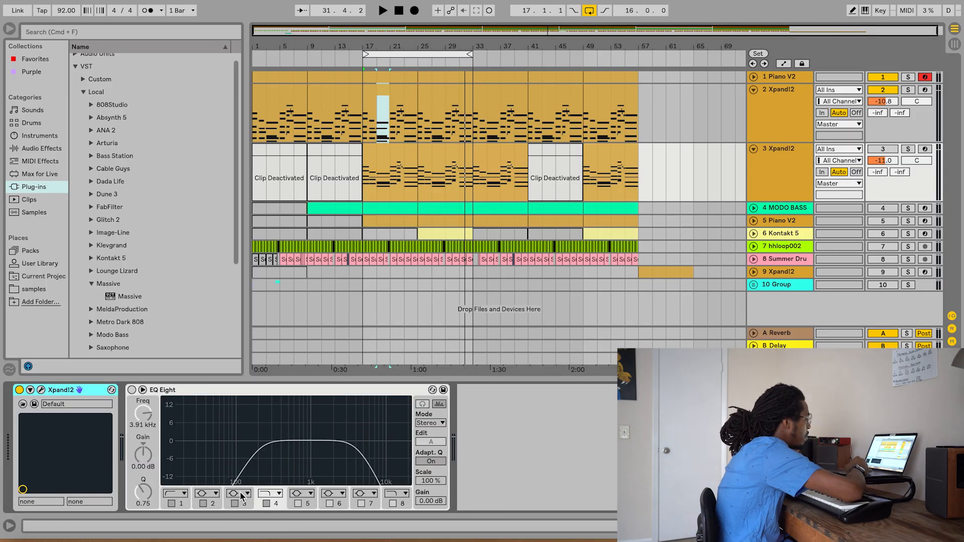
left_click(41, 390)
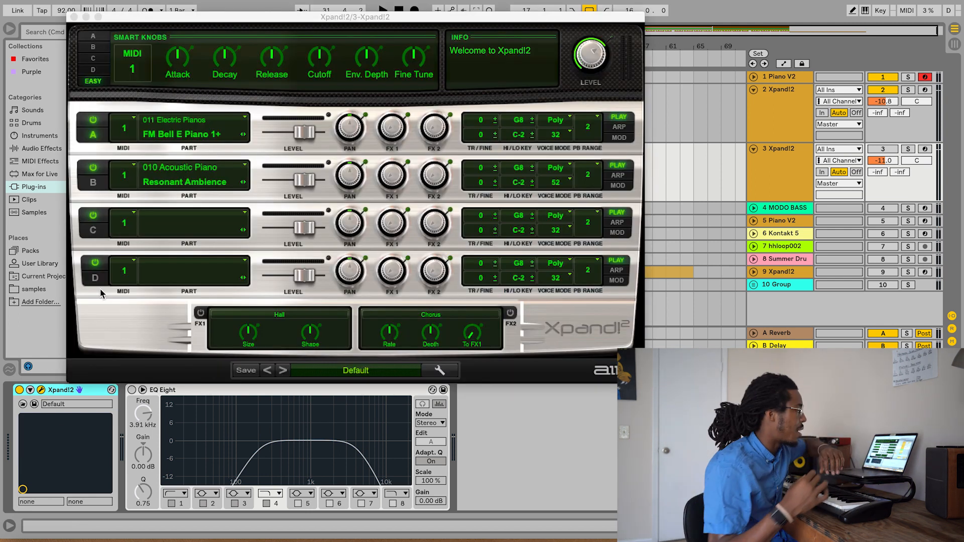
left_click(74, 17)
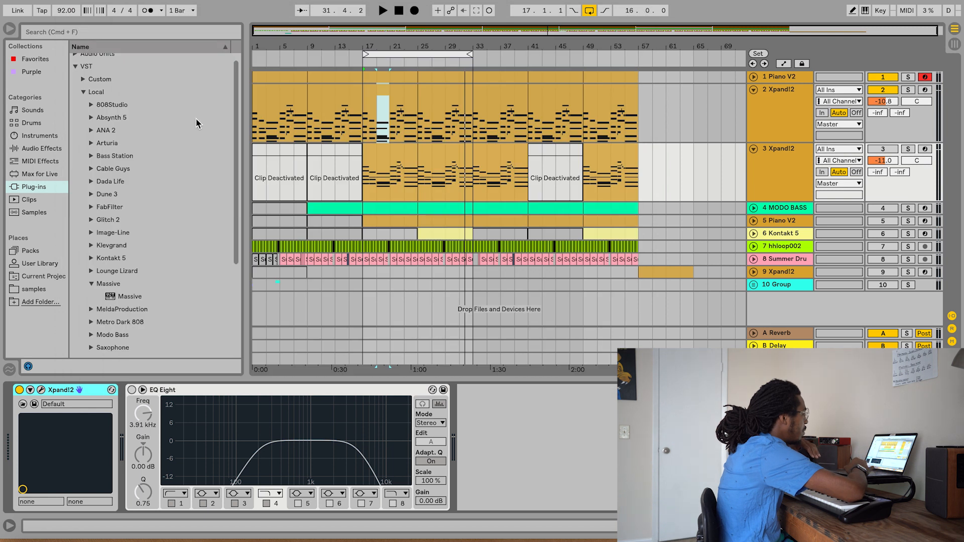
- Examine the notes of track 3's bar 17 clip in the enlarged piano roll, and shrink the editor again
left_click(382, 176)
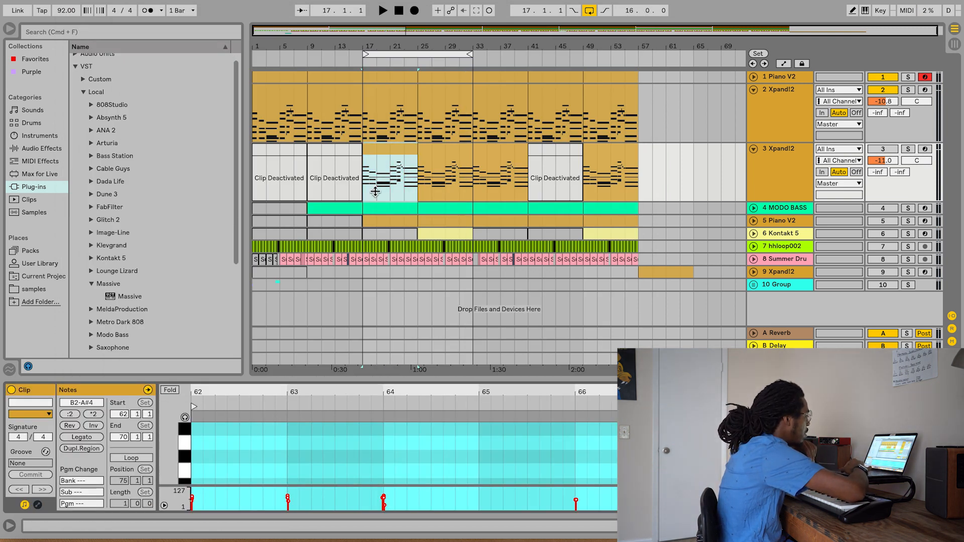
left_click_drag(340, 369, 331, 301)
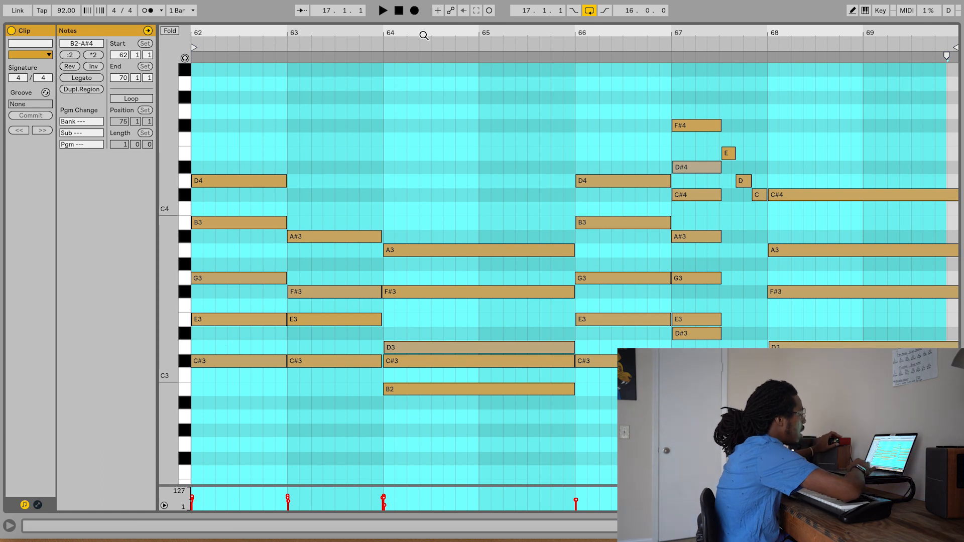
left_click_drag(419, 20, 410, 396)
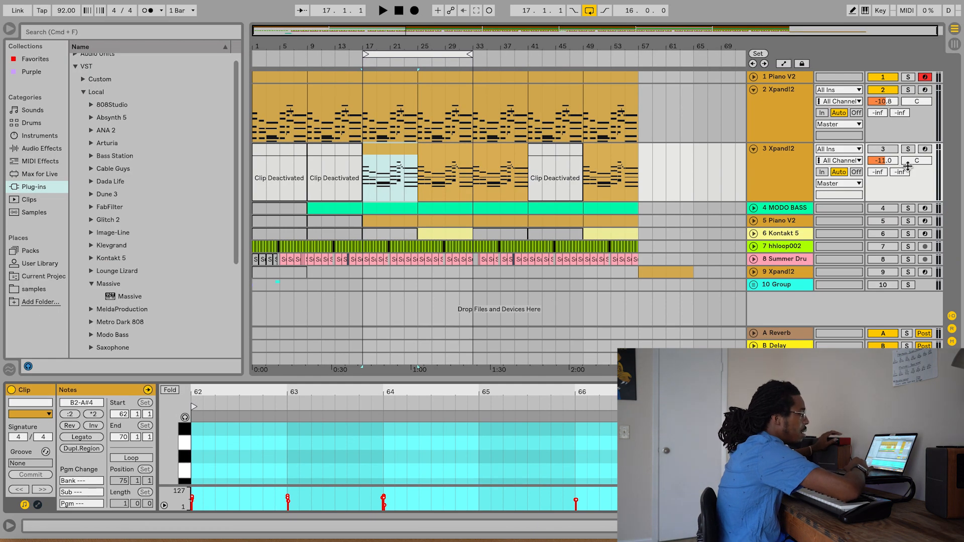
- Solo track 3 Xpand!2 and play its clip from bar 17
left_click(908, 150)
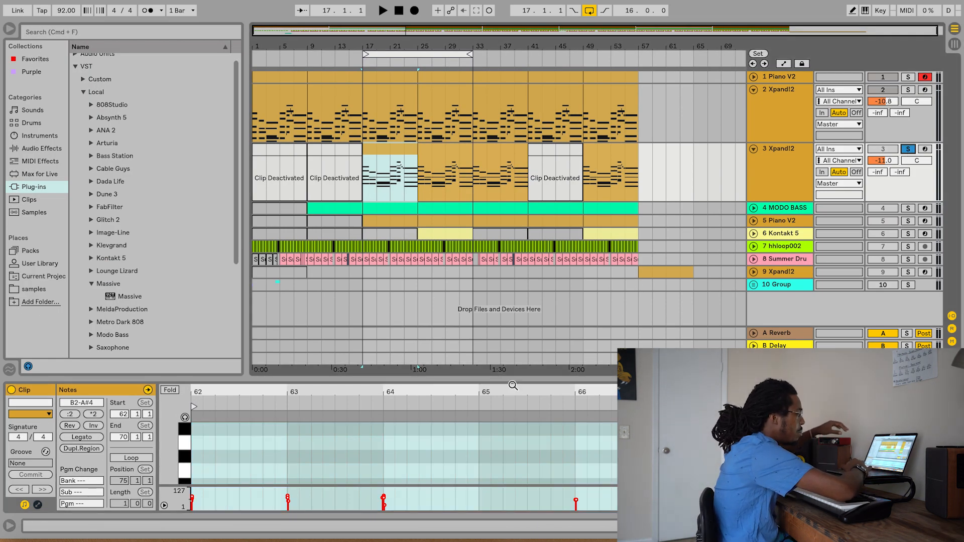
left_click_drag(753, 397, 568, 445)
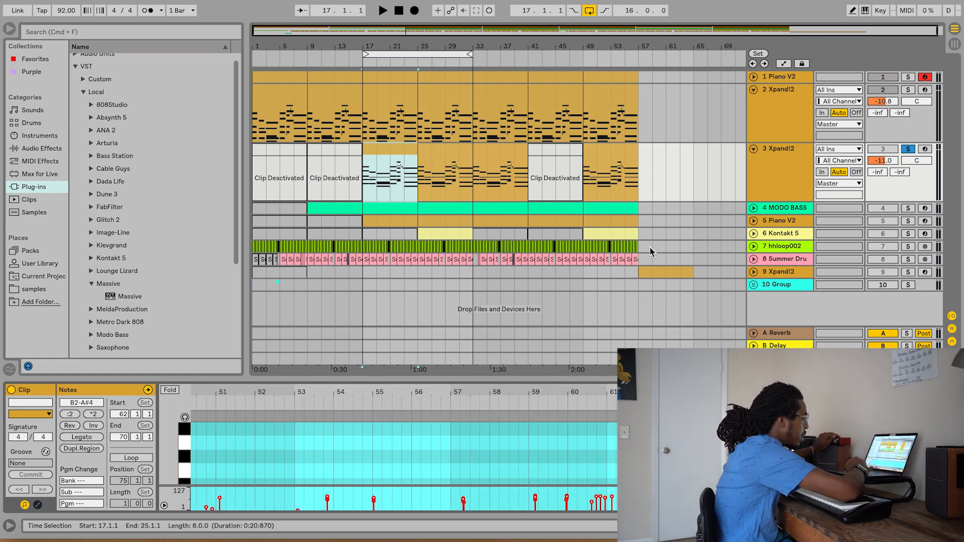
left_click(385, 164)
key("space")
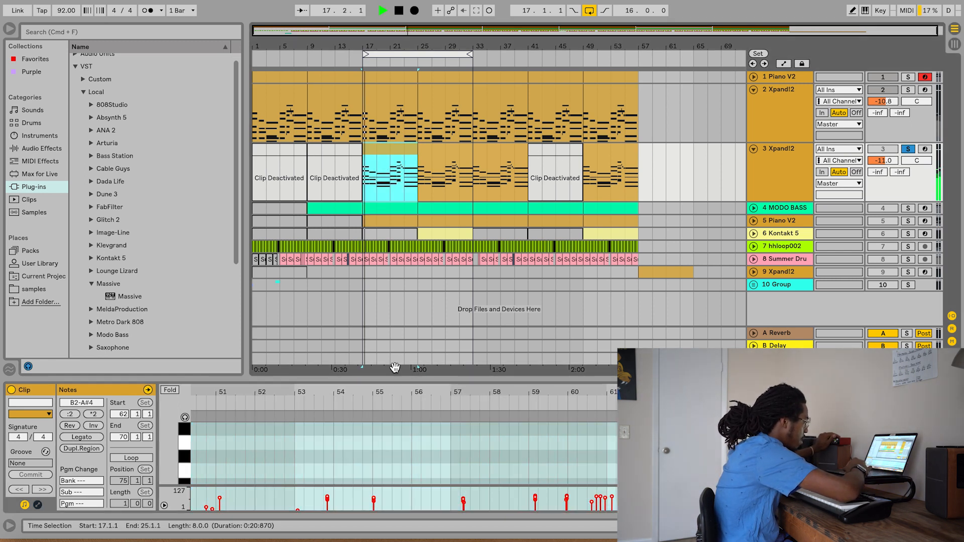
- Follow the notes of track 3's bar 17 clip in the enlarged piano roll during playback, shrink the editor and stop playback
left_click_drag(386, 378, 387, 21)
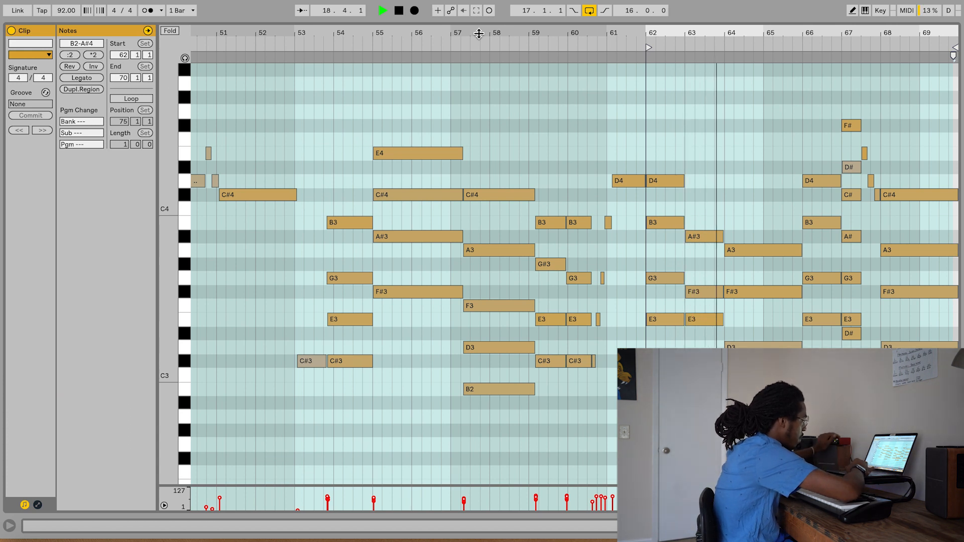
left_click_drag(436, 23, 426, 507)
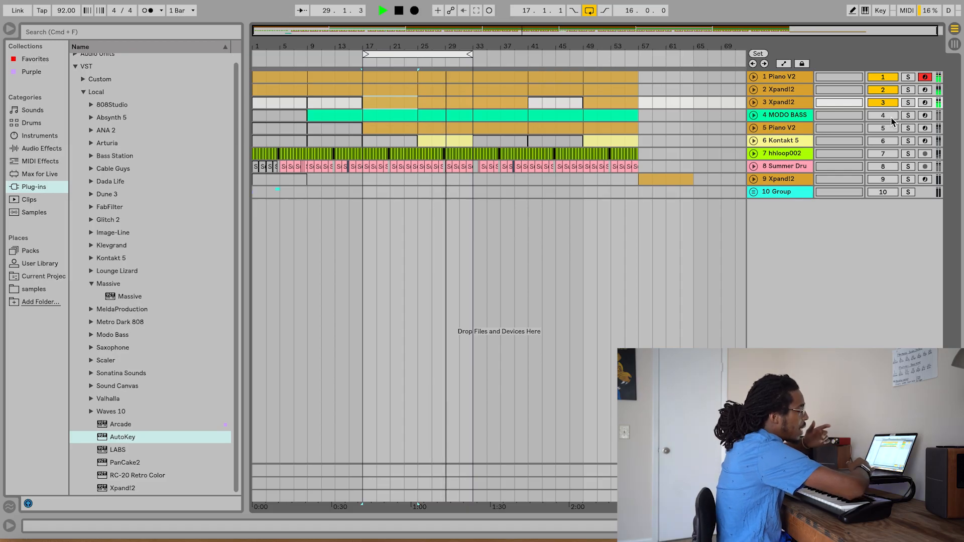
key("space")
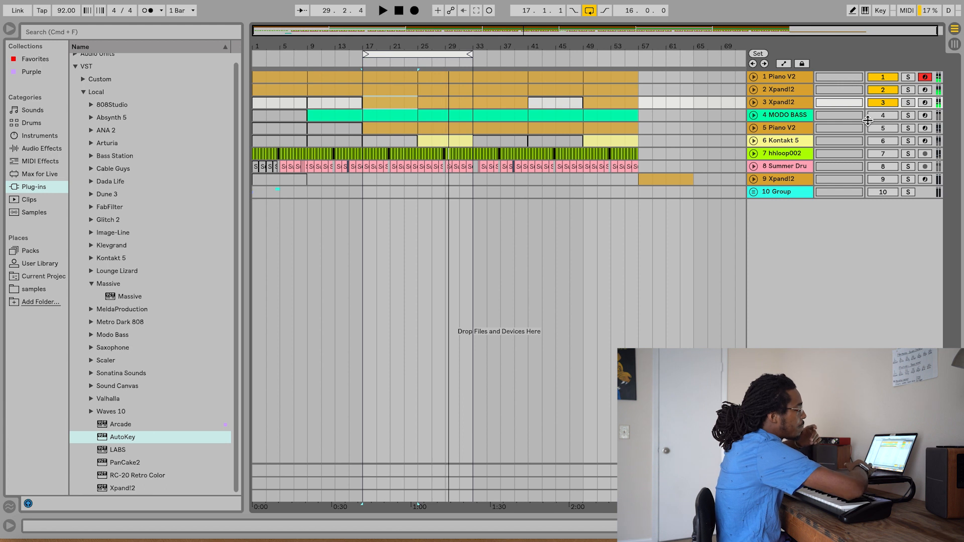
- Add track 4 MODO BASS to the playing loop and examine its bar 17 clip's notes in the enlarged piano roll
left_click(754, 115)
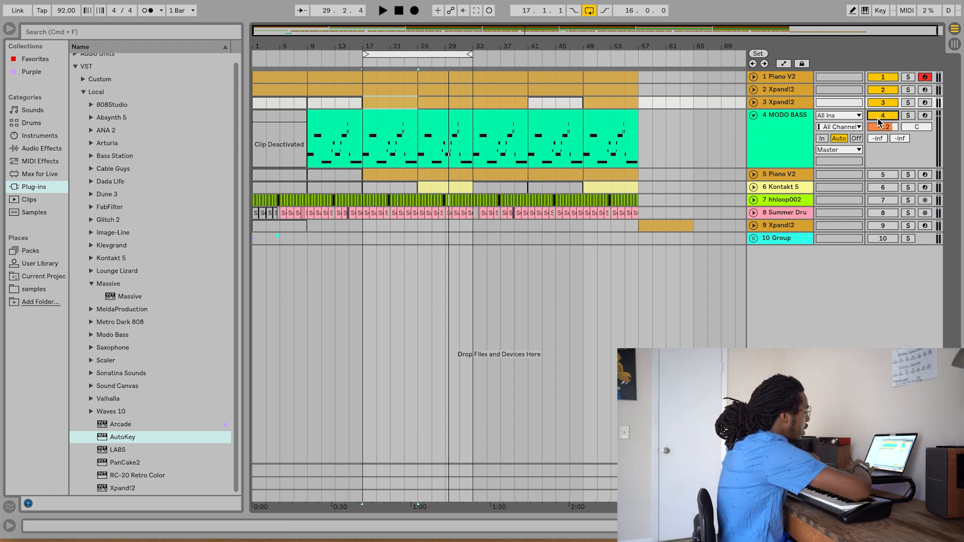
key("space")
double_click(387, 119)
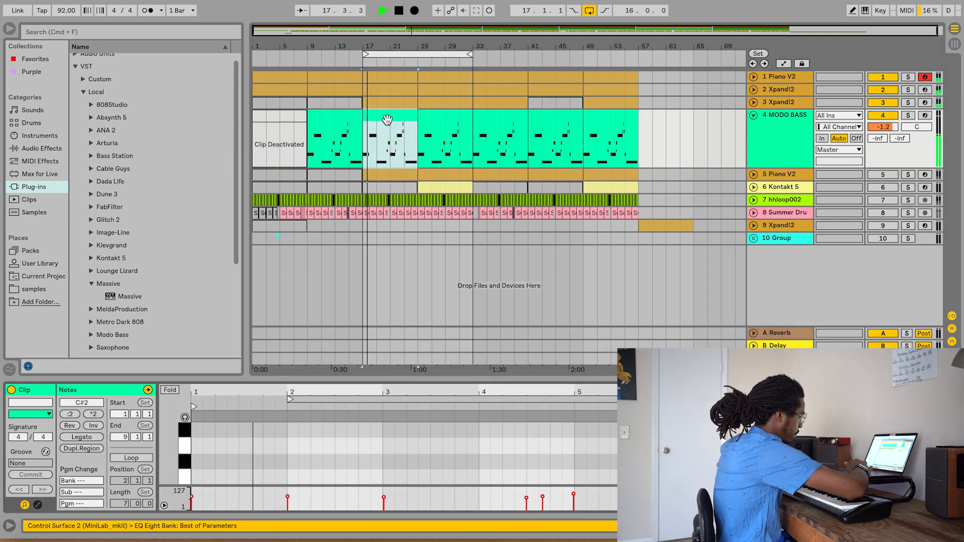
left_click_drag(375, 379, 375, 21)
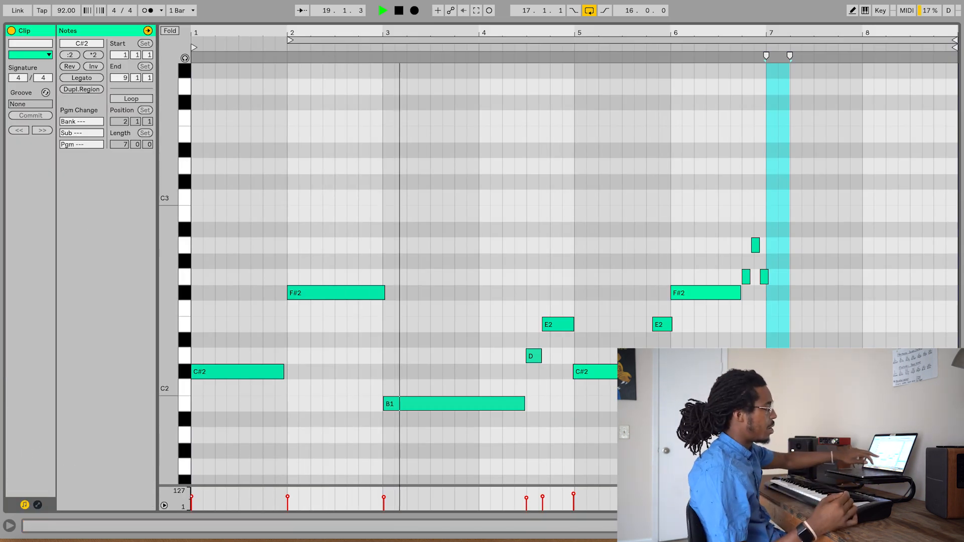
key("space")
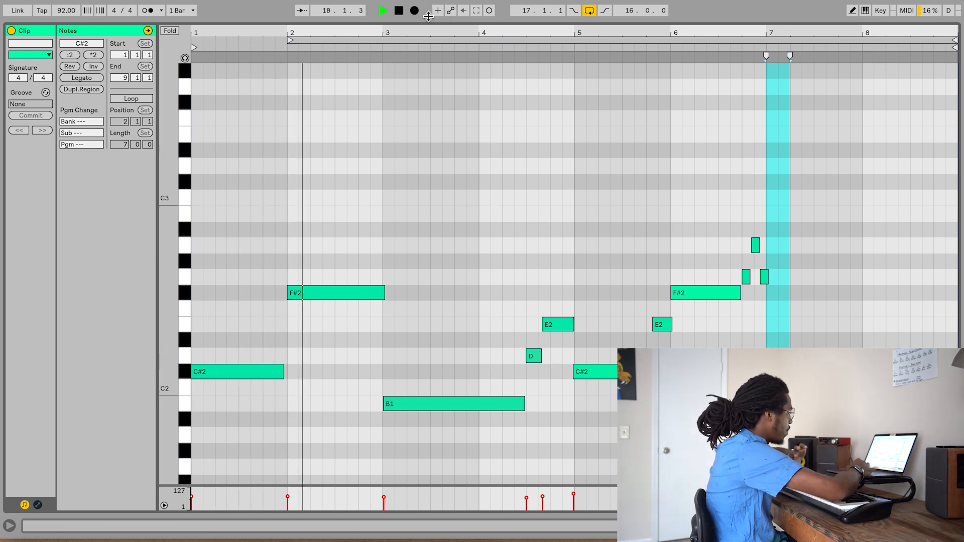
left_click_drag(416, 23, 425, 534)
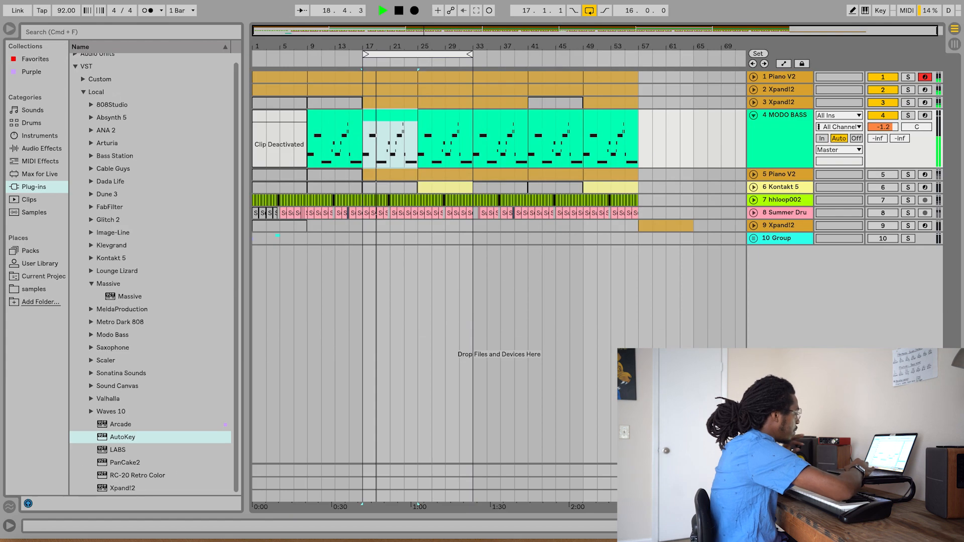
- Turn on EQ Eight on tracks 2 and 3 Xpand!2 while the loop plays
double_click(787, 91)
left_click(132, 390)
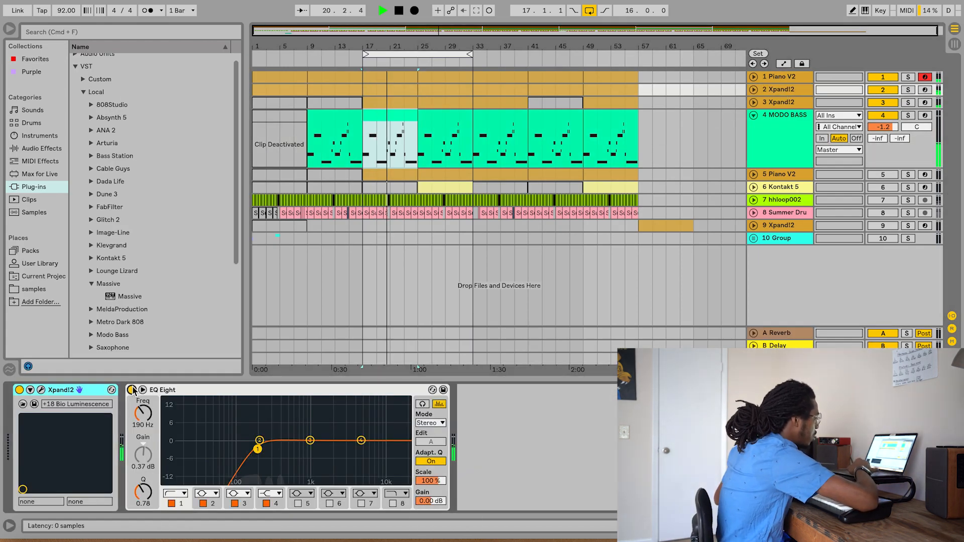
left_click(791, 102)
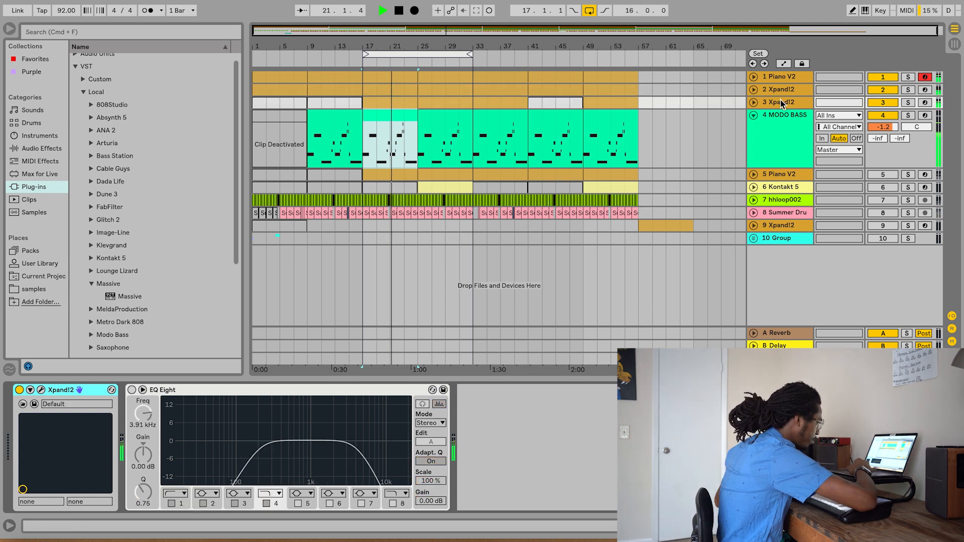
left_click(132, 391)
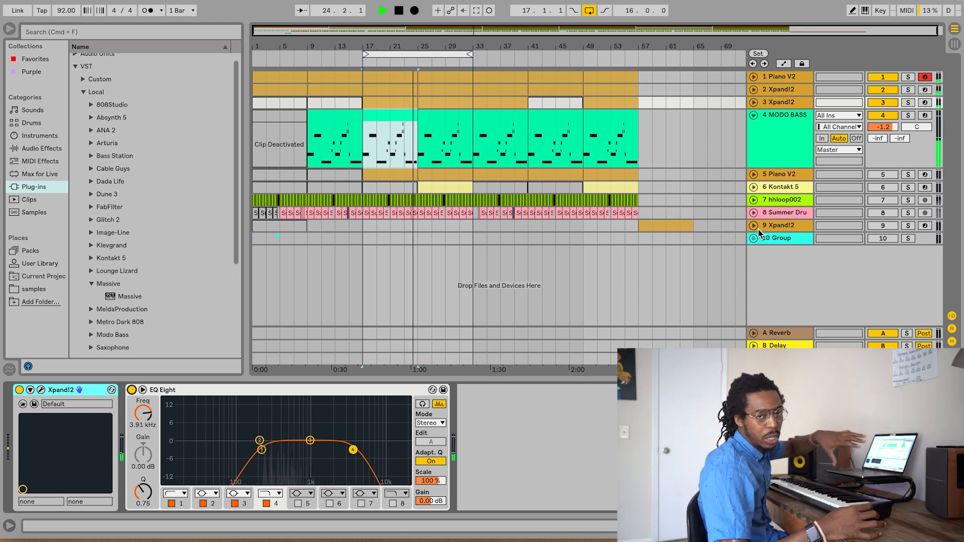
- Solo track 4 MODO BASS and audition it from bar 17 with its EQ Eight curve shown enlarged
left_click(787, 151)
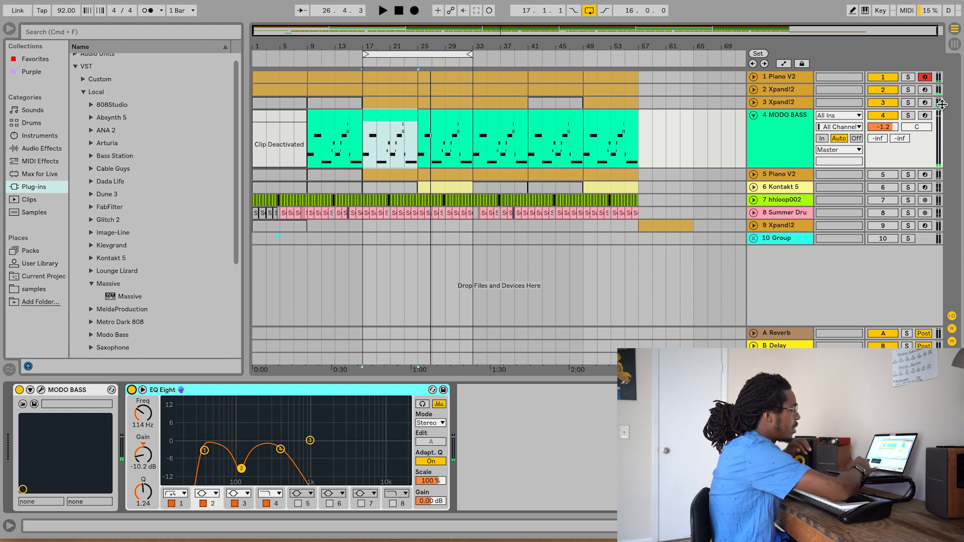
left_click(912, 115)
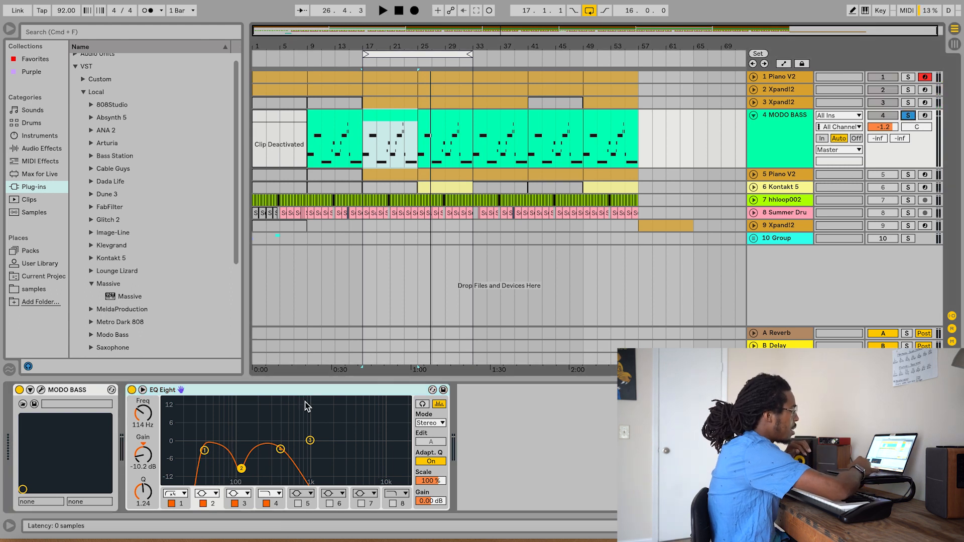
left_click(143, 390)
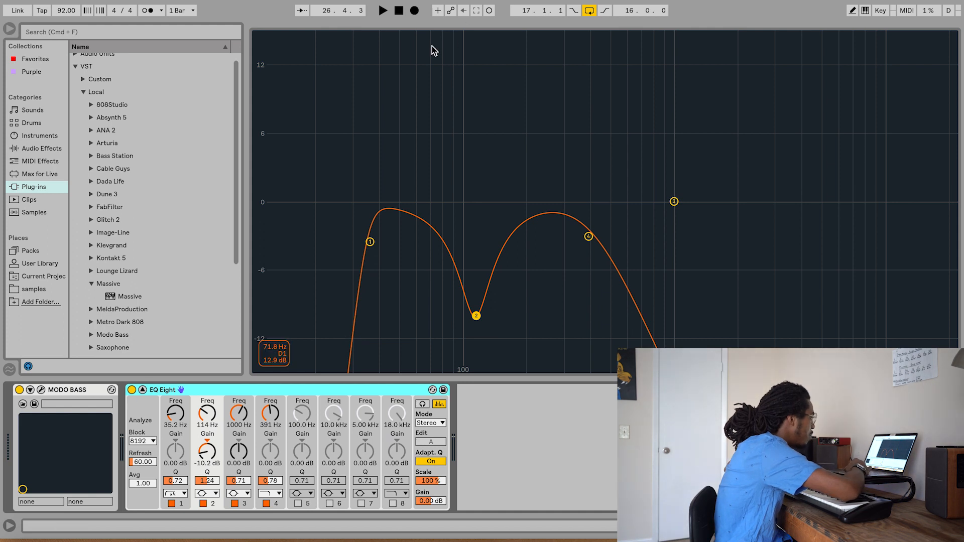
key("space")
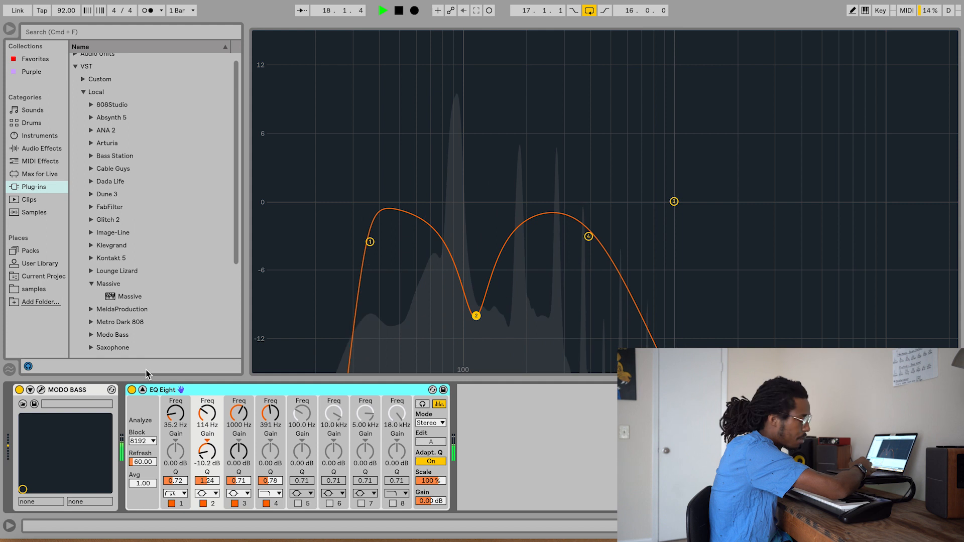
key("space")
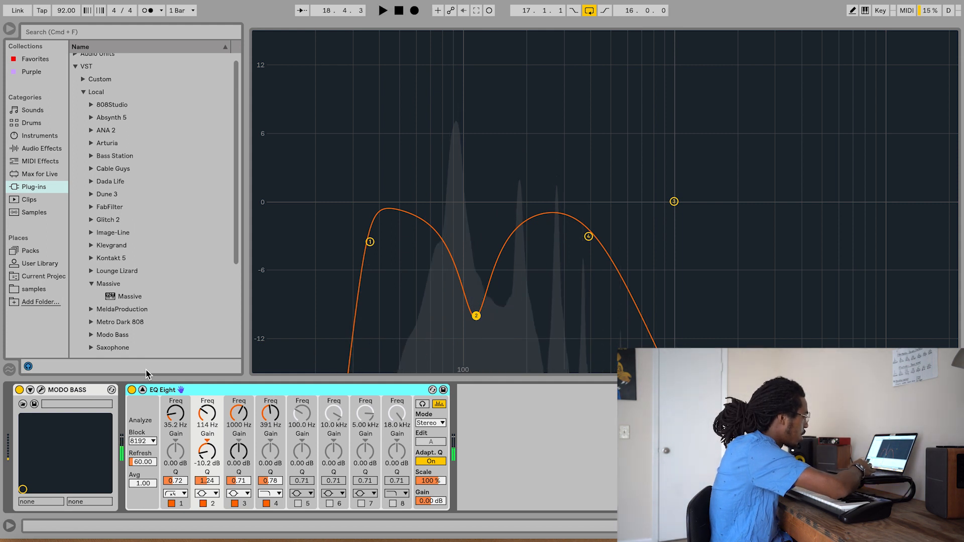
- Compare the soloed bass with EQ Eight bypassed and enabled, close the enlarged curve and stop playback
left_click(132, 391)
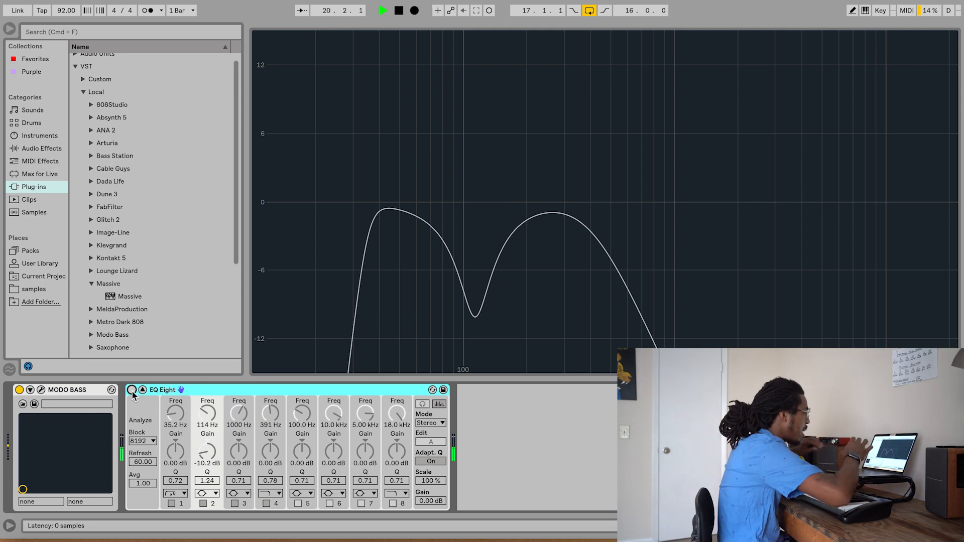
left_click(132, 391)
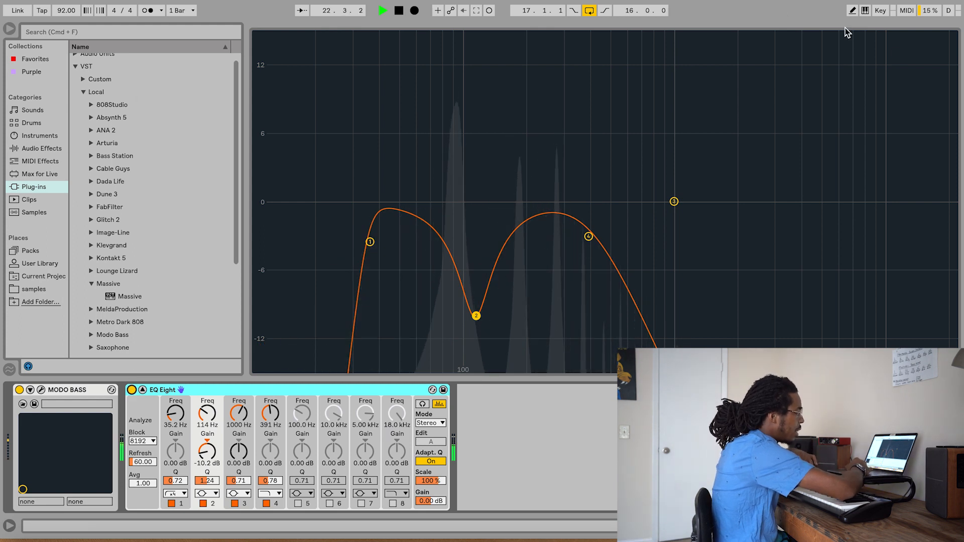
key("Tab")
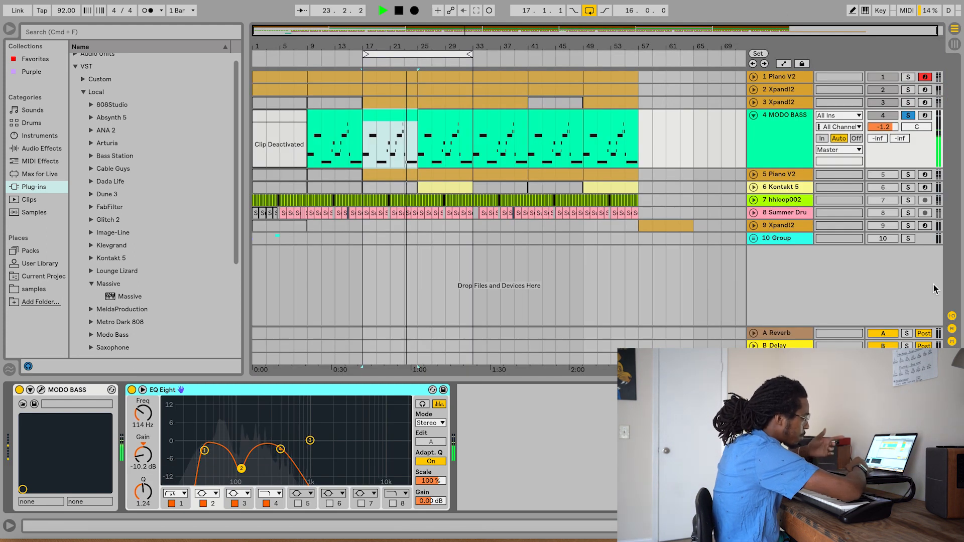
key("space")
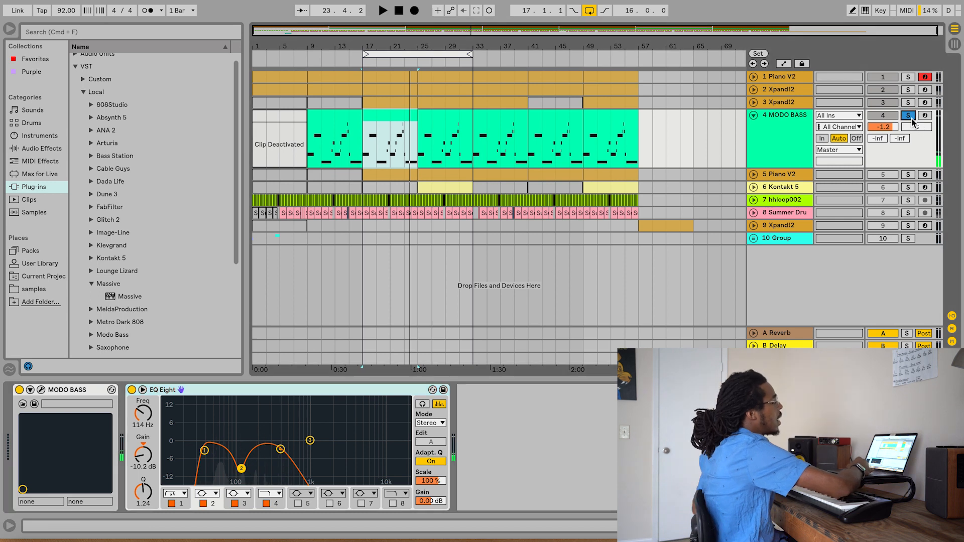
- Unsolo and fold track 4 MODO BASS, and unfold track 5 Piano V2
left_click(908, 115)
left_click(753, 115)
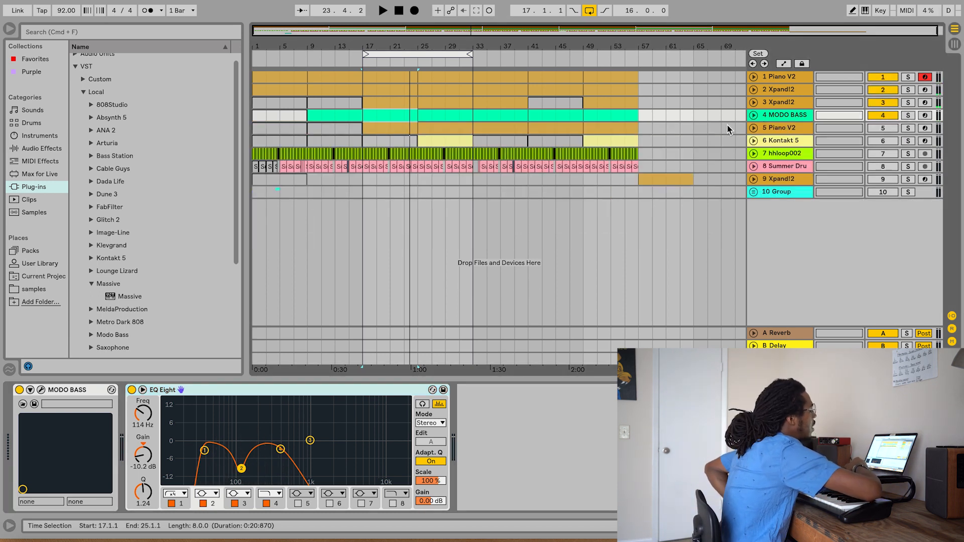
left_click(753, 128)
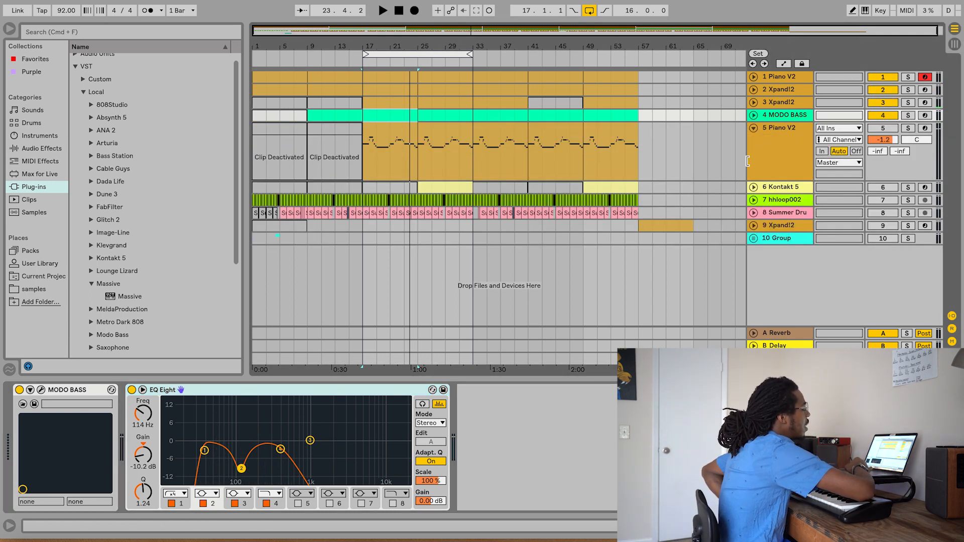